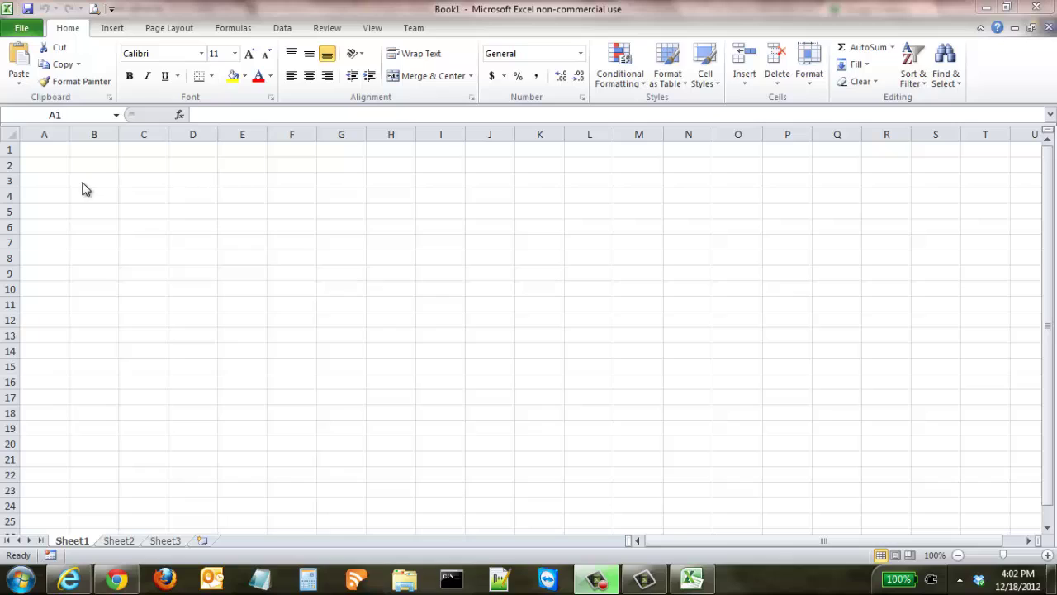
# Select cell A1 and look over the other sources offered for importing external data.
pyautogui.click(50, 147)
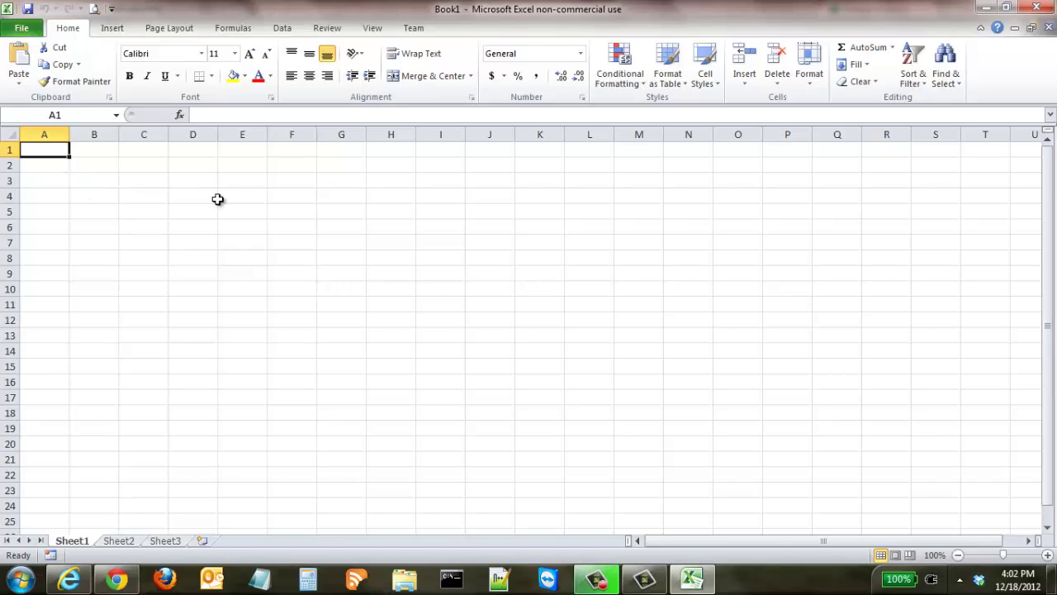
pyautogui.click(281, 30)
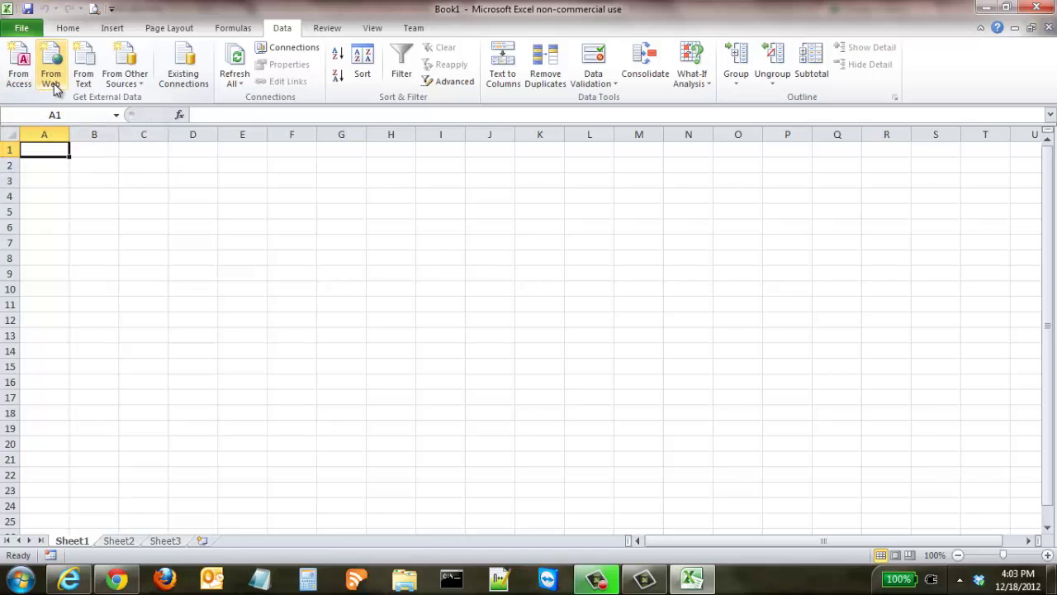
pyautogui.click(116, 83)
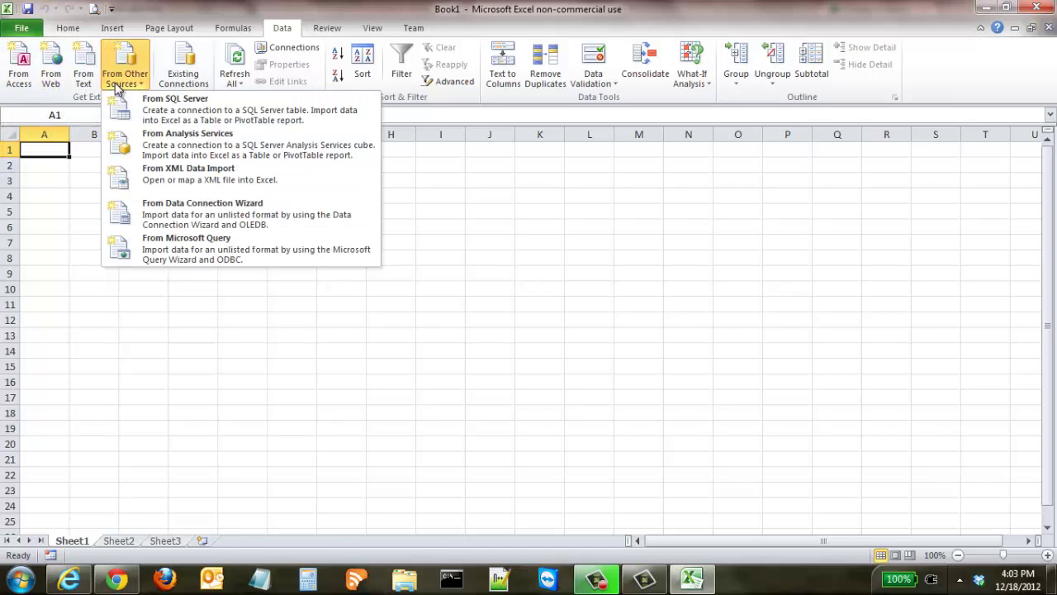
pyautogui.click(115, 82)
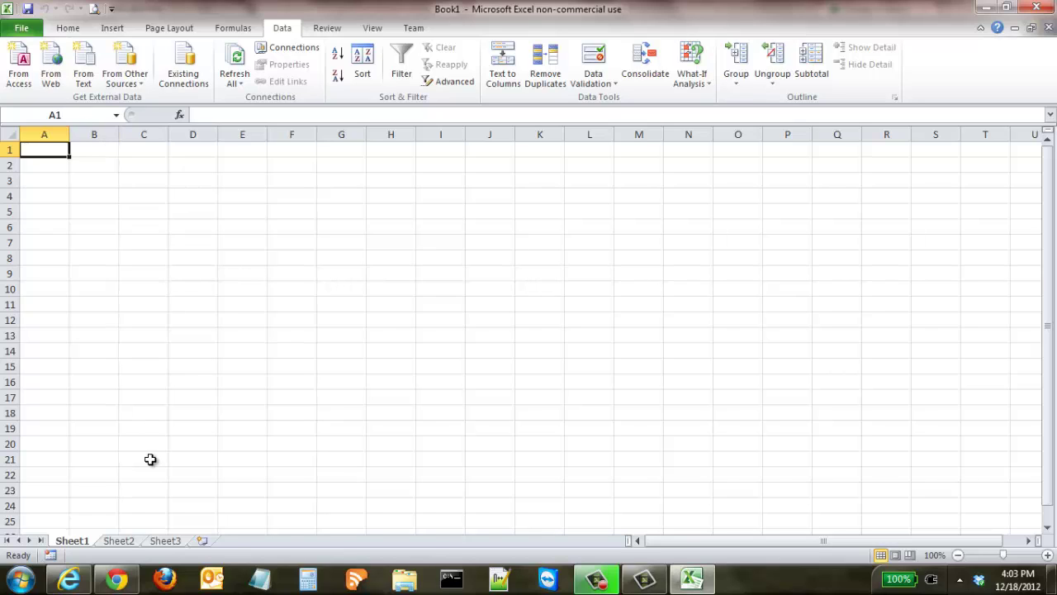
pyautogui.click(116, 578)
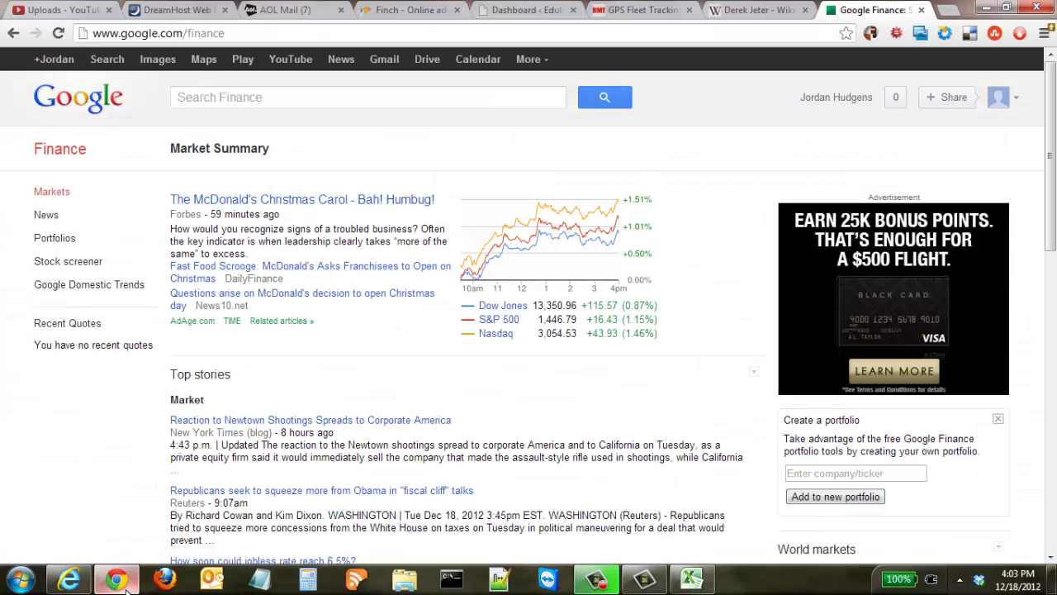
pyautogui.click(213, 35)
pyautogui.hotkey('ctrl', 'c')
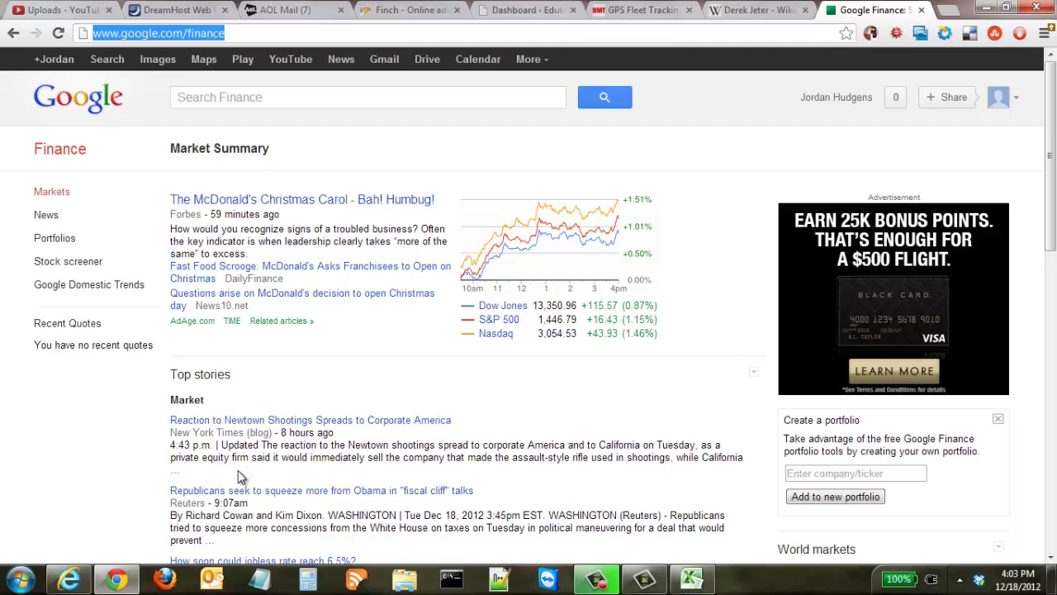
pyautogui.click(693, 579)
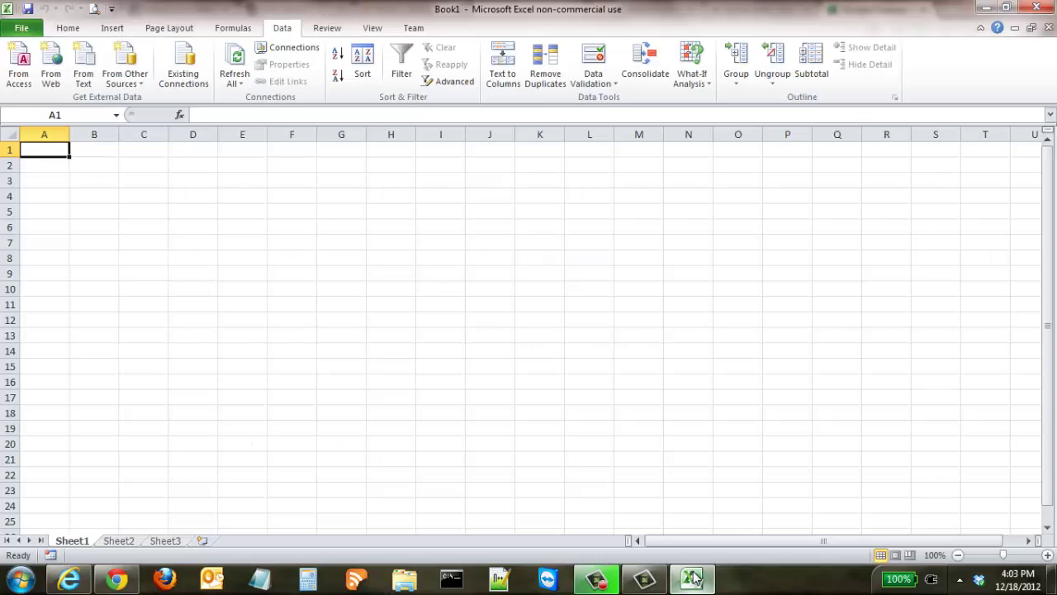
pyautogui.click(55, 73)
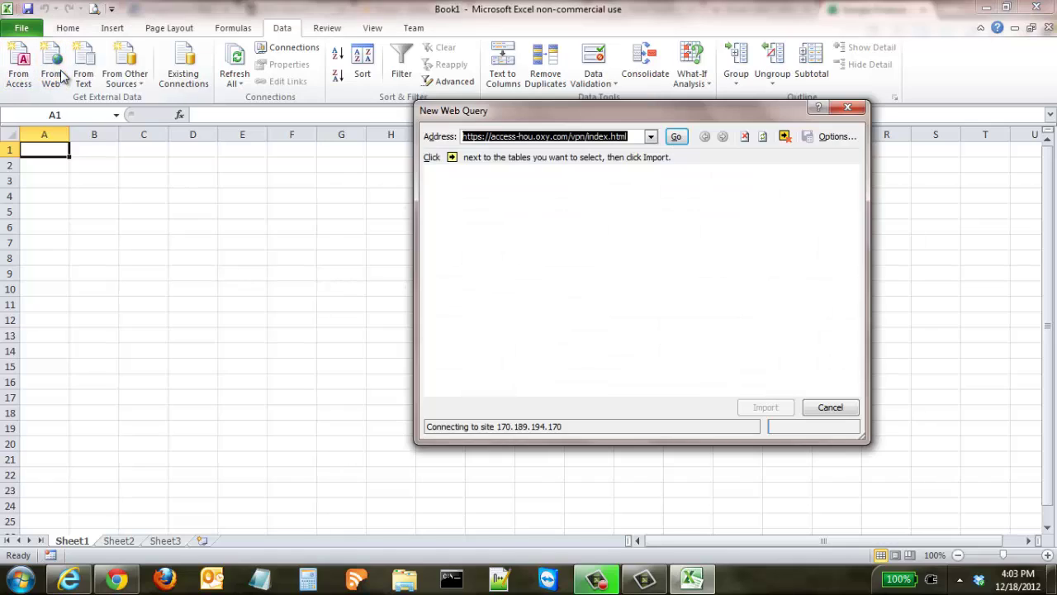
pyautogui.click(630, 136)
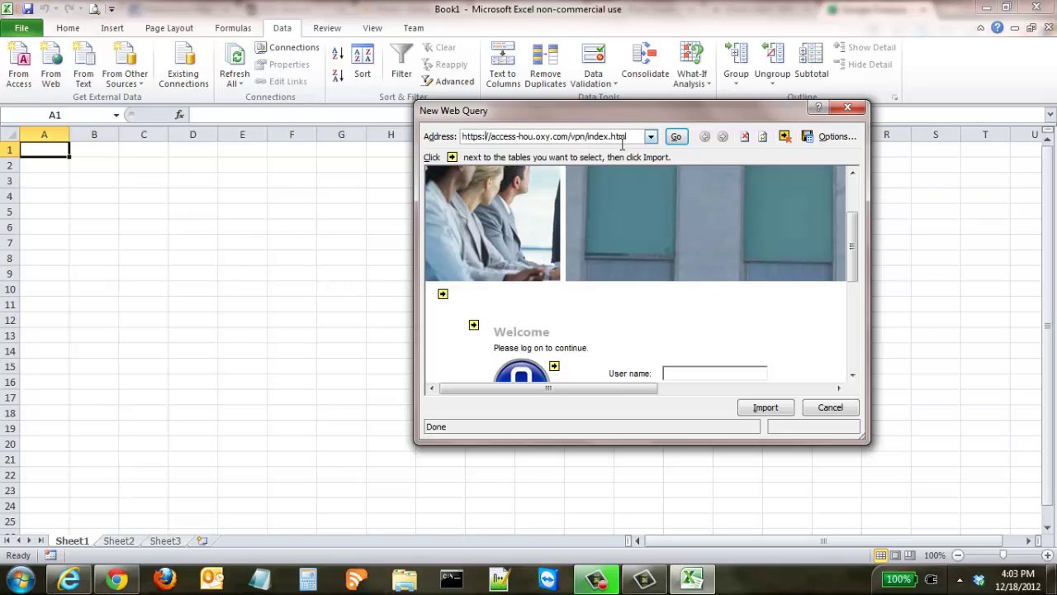
pyautogui.moveTo(616, 135); pyautogui.dragTo(415, 118)
pyautogui.press('BackSpace')
pyautogui.hotkey('ctrl', 'v')
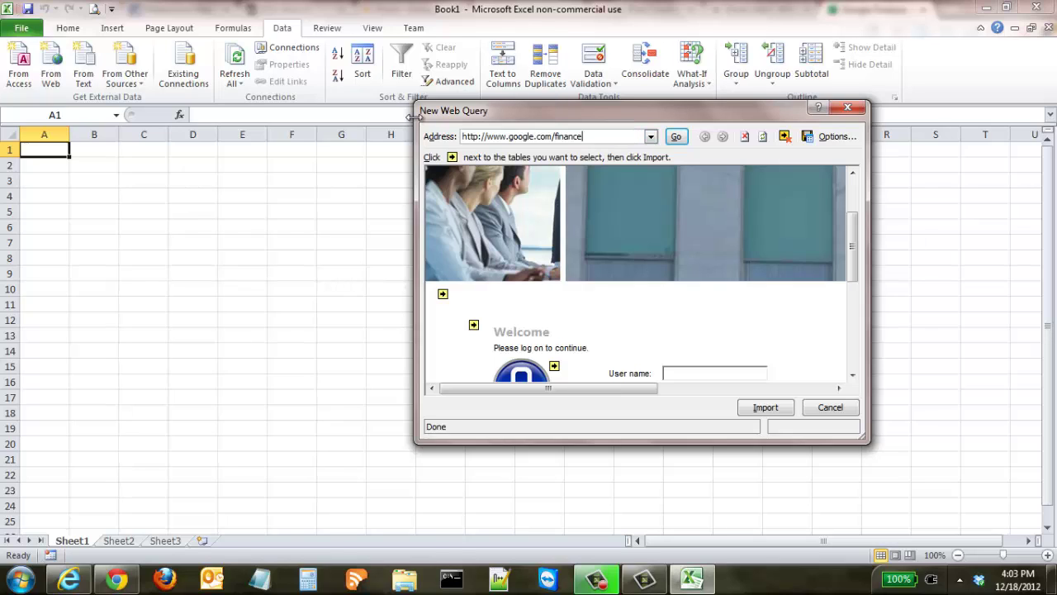
pyautogui.click(676, 137)
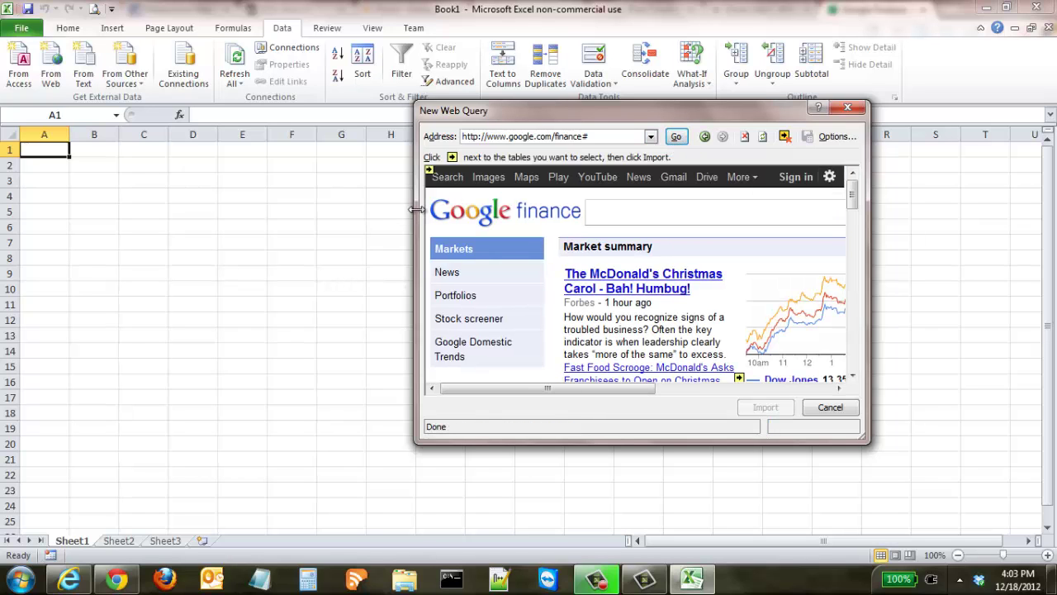
pyautogui.moveTo(245, 182); pyautogui.dragTo(132, 181)
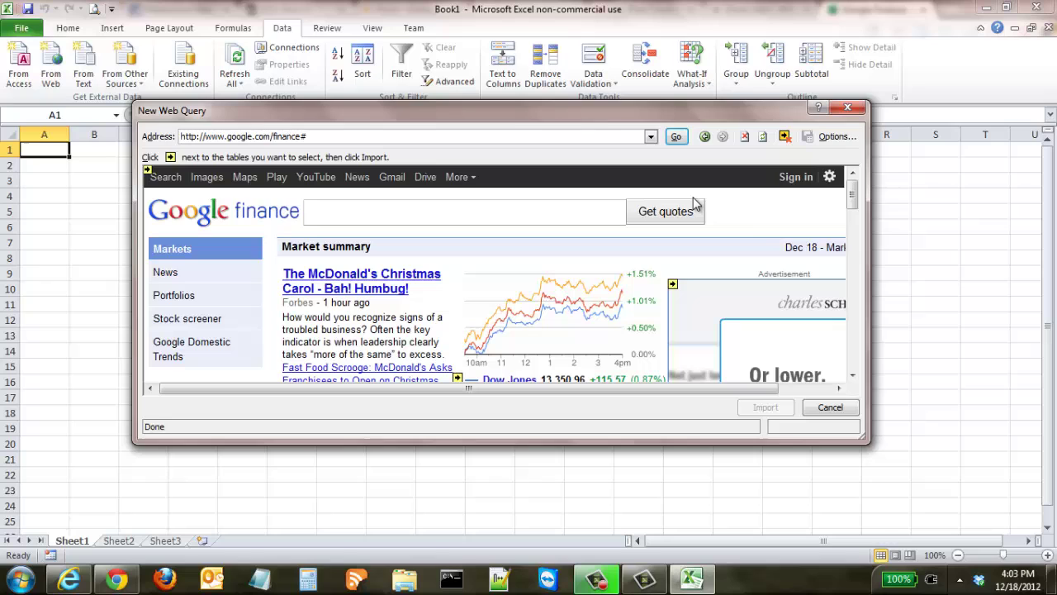
pyautogui.moveTo(870, 256); pyautogui.dragTo(1020, 259)
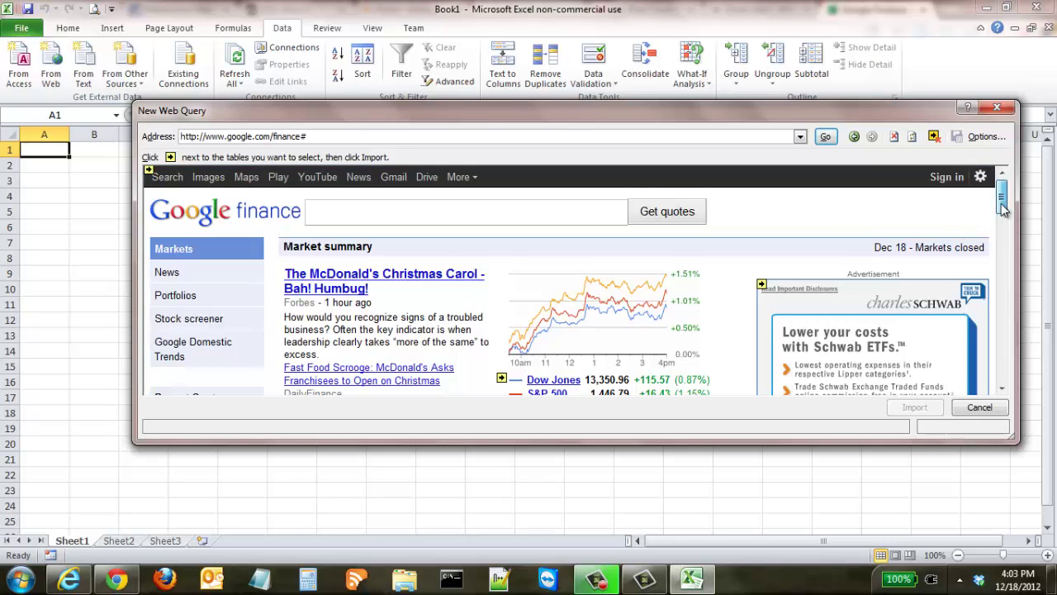
# Import the Dow Jones/S&P 500/Nasdaq, World markets and Bonds tables into the existing worksheet at =$A$1.
pyautogui.moveTo(1002, 206); pyautogui.dragTo(1008, 283)
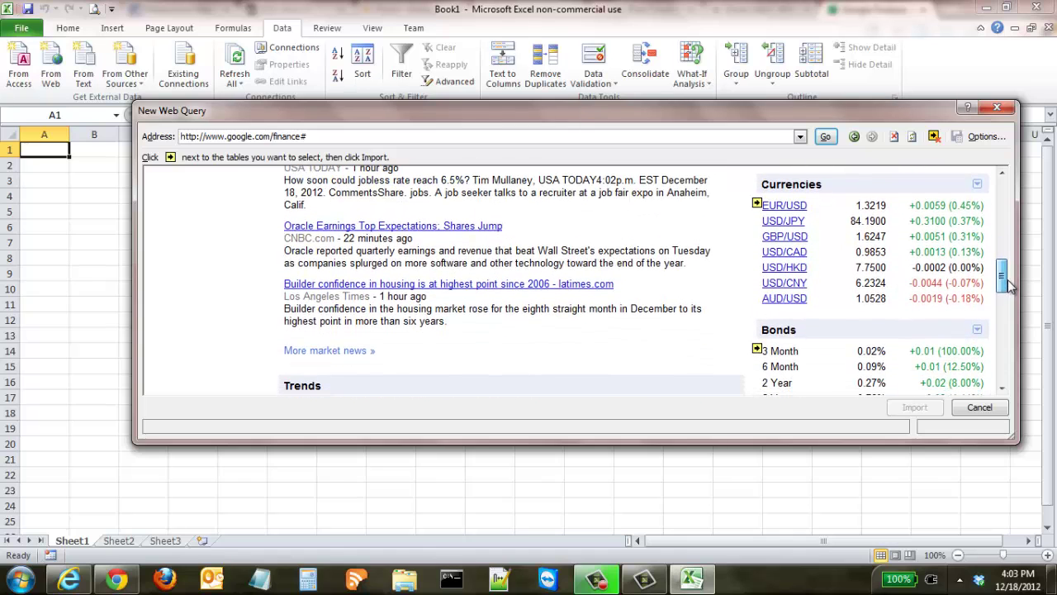
pyautogui.moveTo(1008, 284); pyautogui.dragTo(1001, 211)
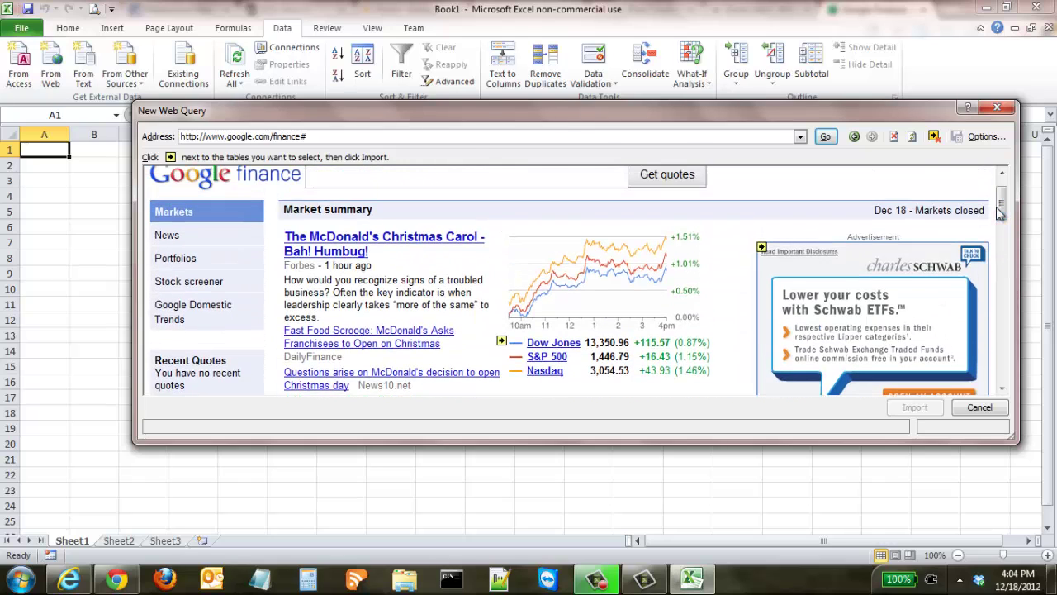
pyautogui.click(501, 342)
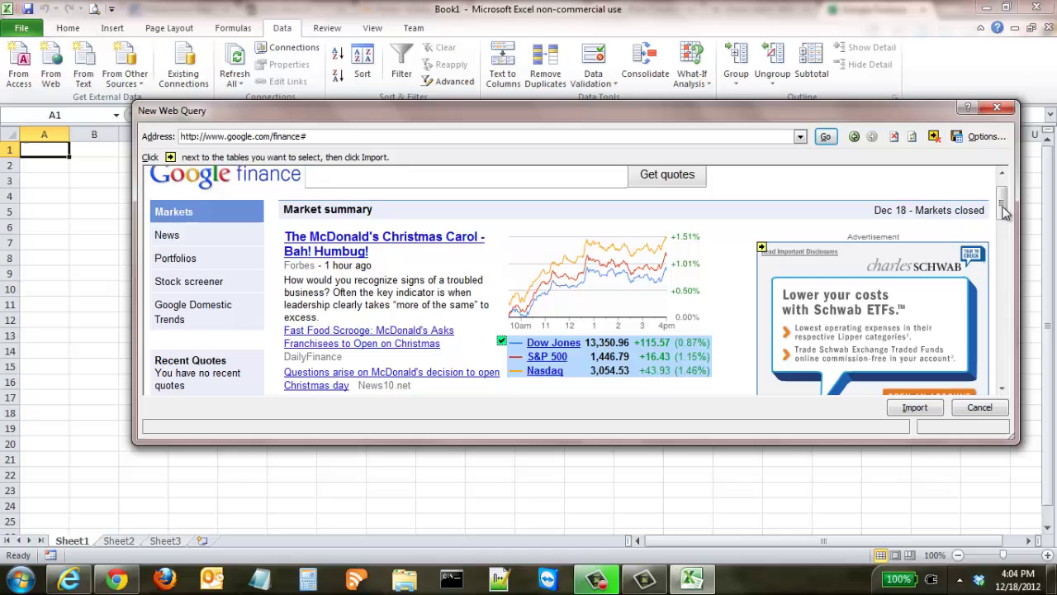
pyautogui.moveTo(1004, 212); pyautogui.dragTo(1005, 249)
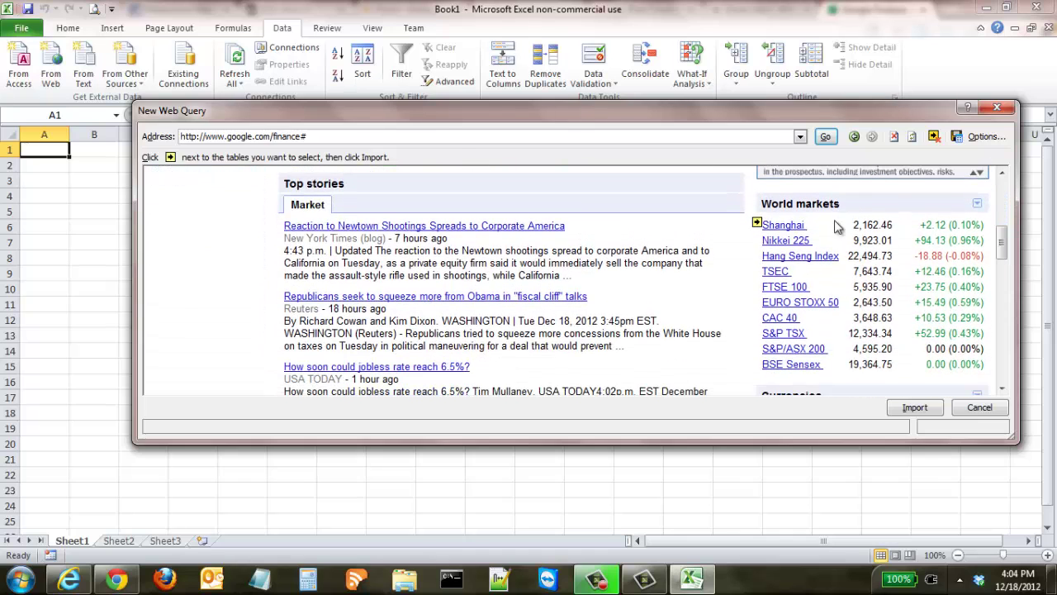
pyautogui.click(756, 223)
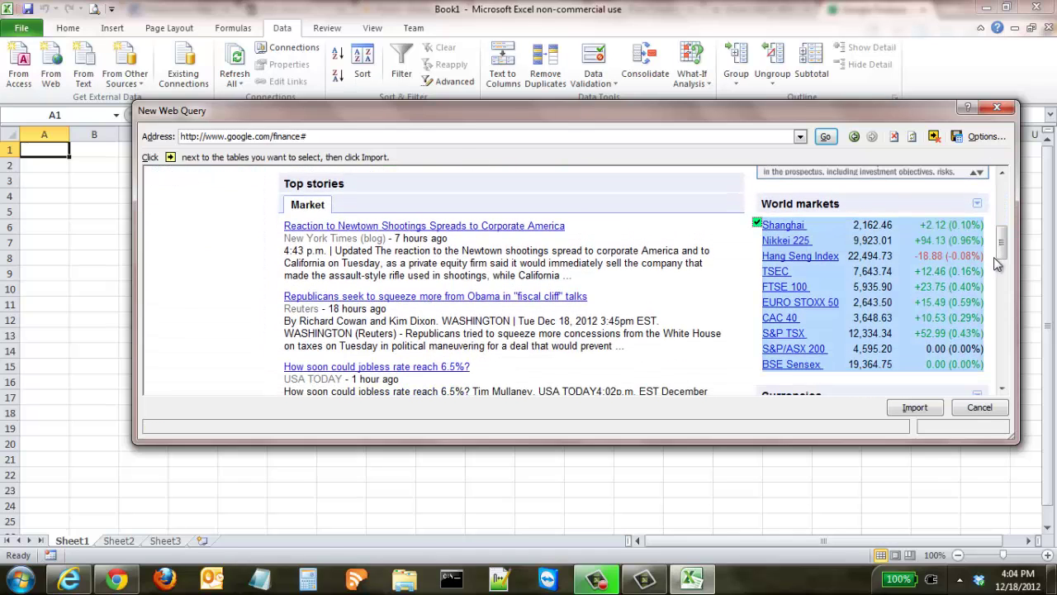
pyautogui.moveTo(1001, 244); pyautogui.dragTo(1004, 309)
pyautogui.click(757, 241)
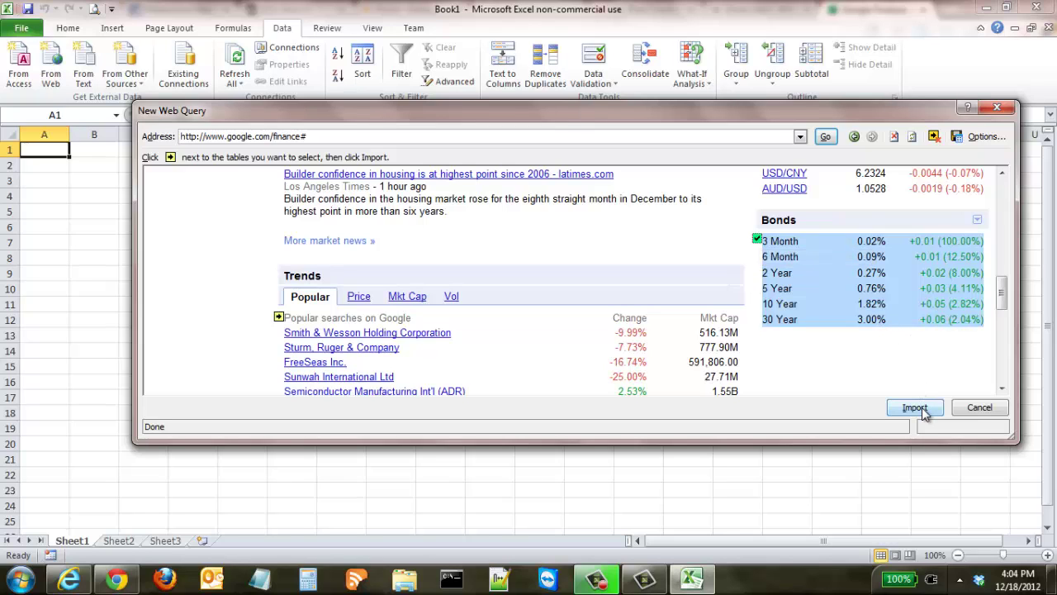
pyautogui.click(917, 408)
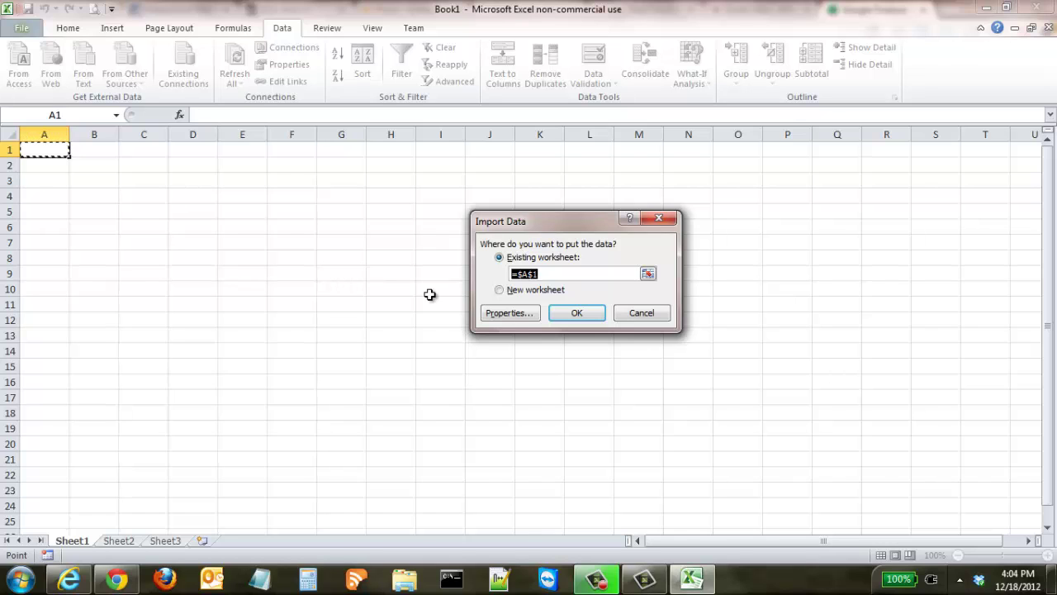
pyautogui.click(576, 314)
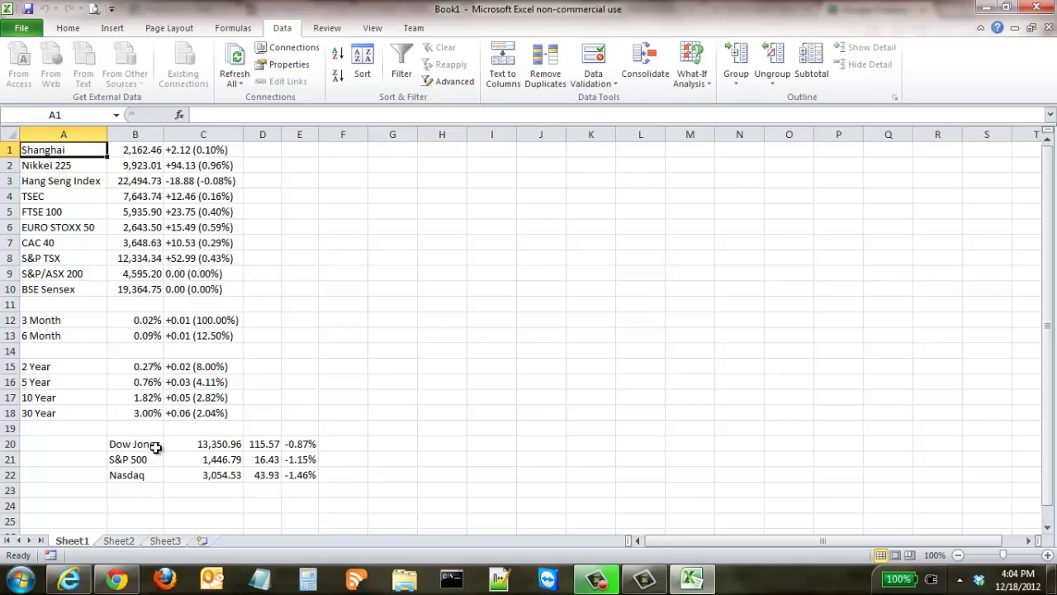
# Move the Dow Jones, S&P 500 and Nasdaq block from B20:E22 to start at cell A20.
pyautogui.moveTo(140, 443); pyautogui.dragTo(295, 471)
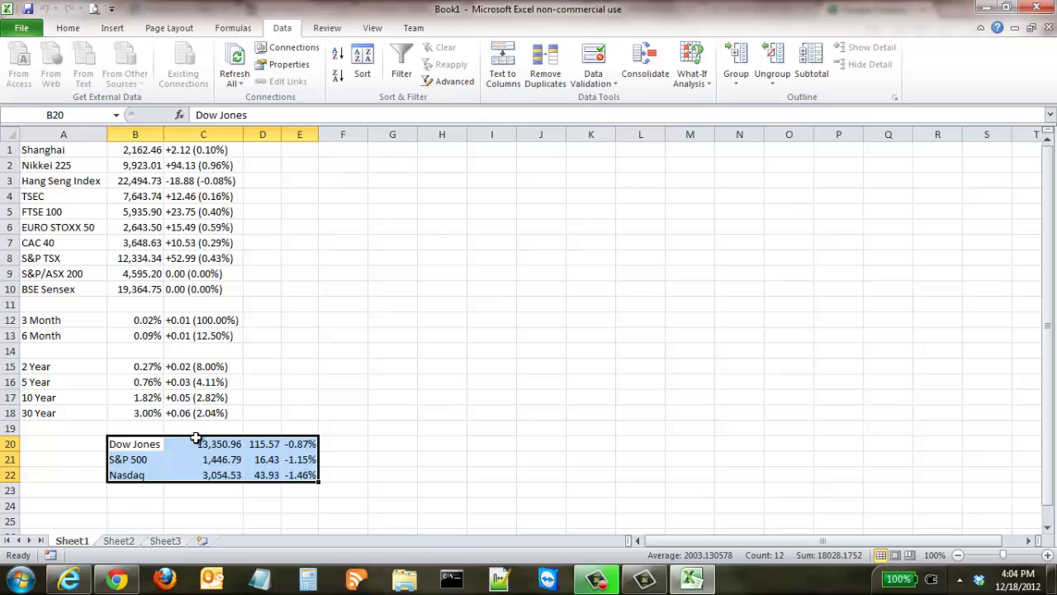
pyautogui.moveTo(107, 444); pyautogui.dragTo(69, 444)
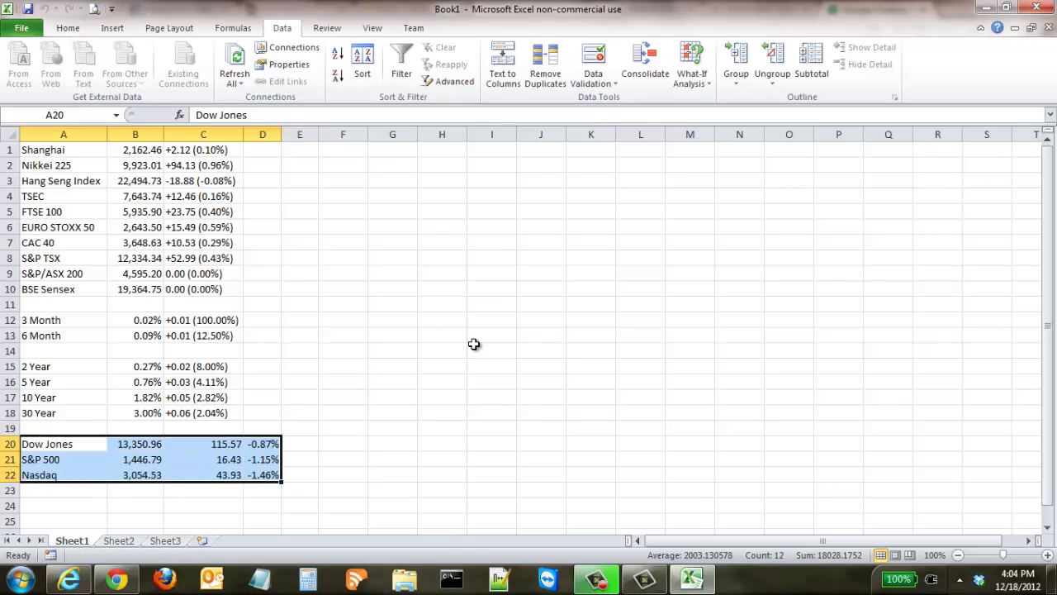
pyautogui.click(125, 412)
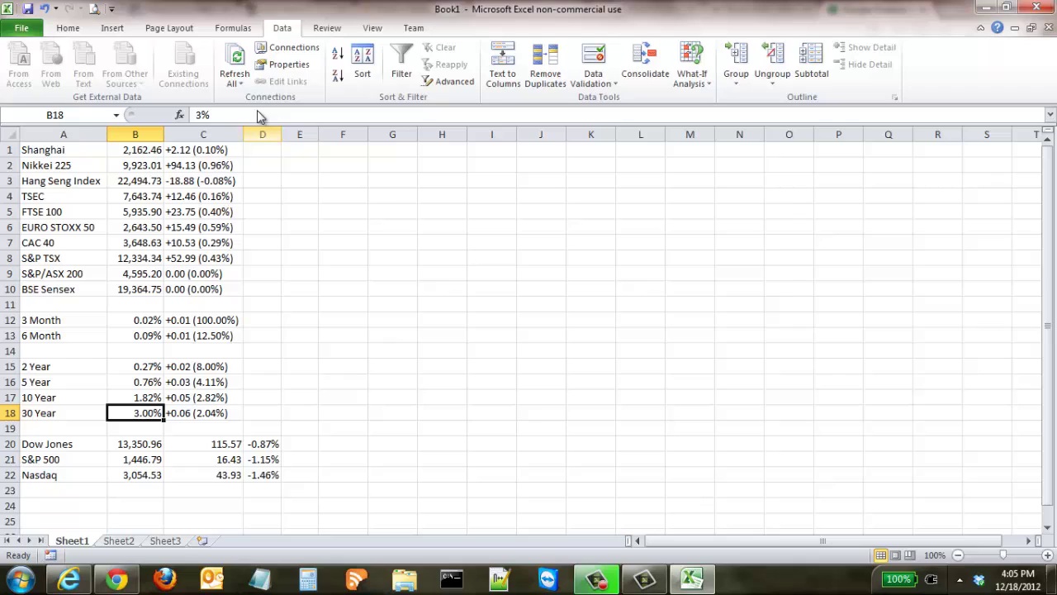
# Try the connection's refresh settings with every 5 minutes and refresh on opening the file, and cancel the changes.
pyautogui.click(235, 83)
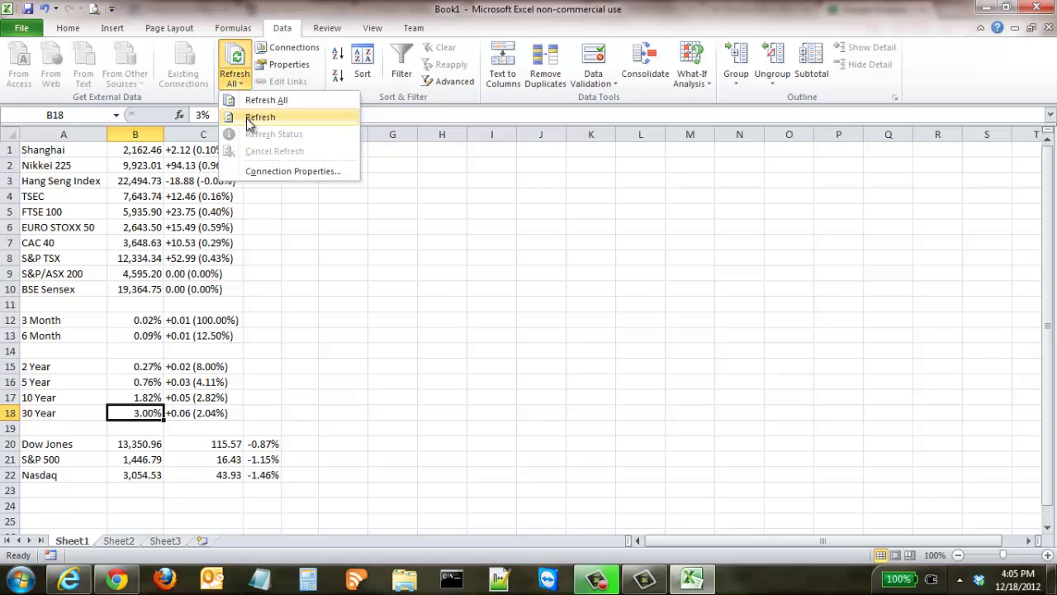
pyautogui.click(279, 171)
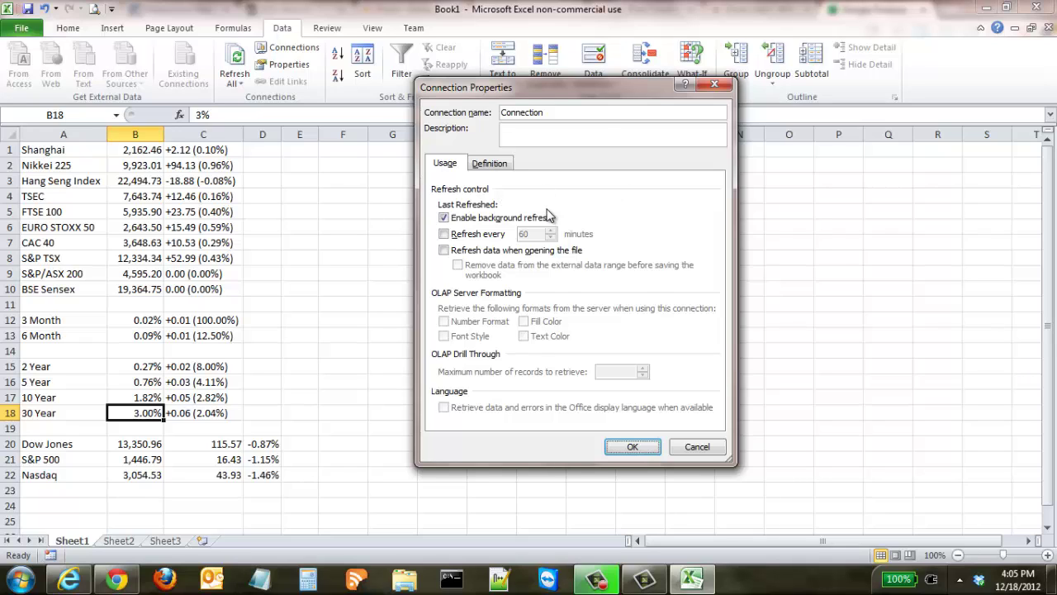
pyautogui.click(480, 236)
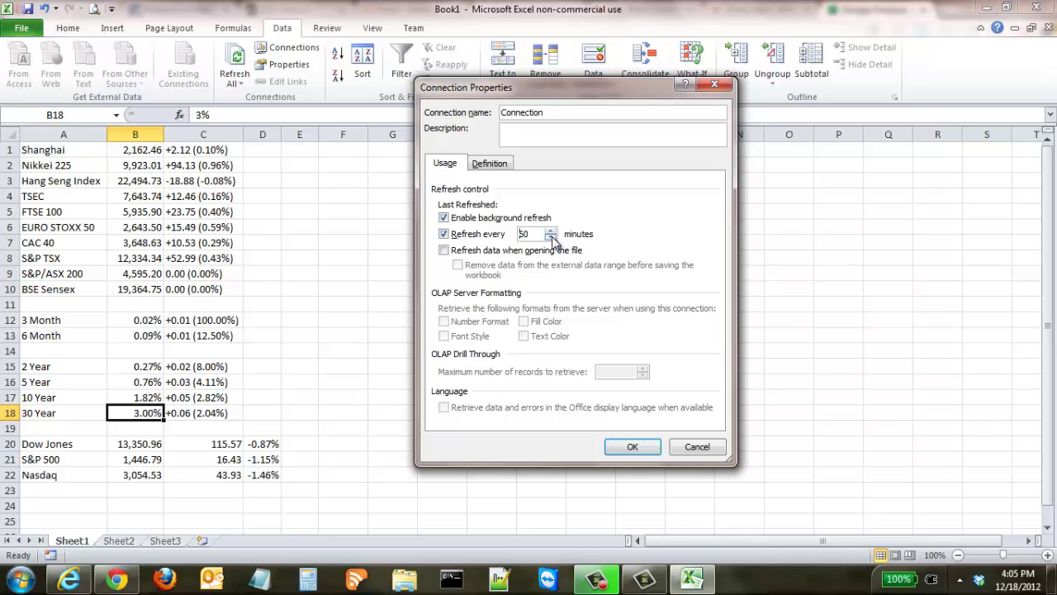
pyautogui.click(550, 238)
pyautogui.click(550, 237)
pyautogui.click(550, 238)
pyautogui.click(550, 238)
pyautogui.click(551, 238)
pyautogui.moveTo(552, 238); pyautogui.dragTo(553, 234)
pyautogui.doubleClick(554, 233)
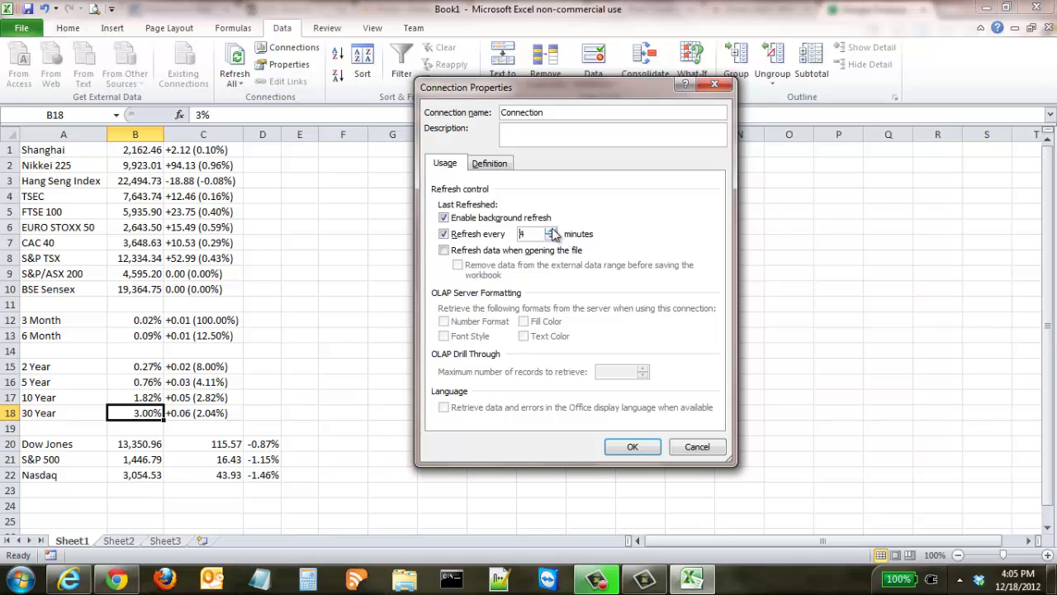
pyautogui.click(473, 252)
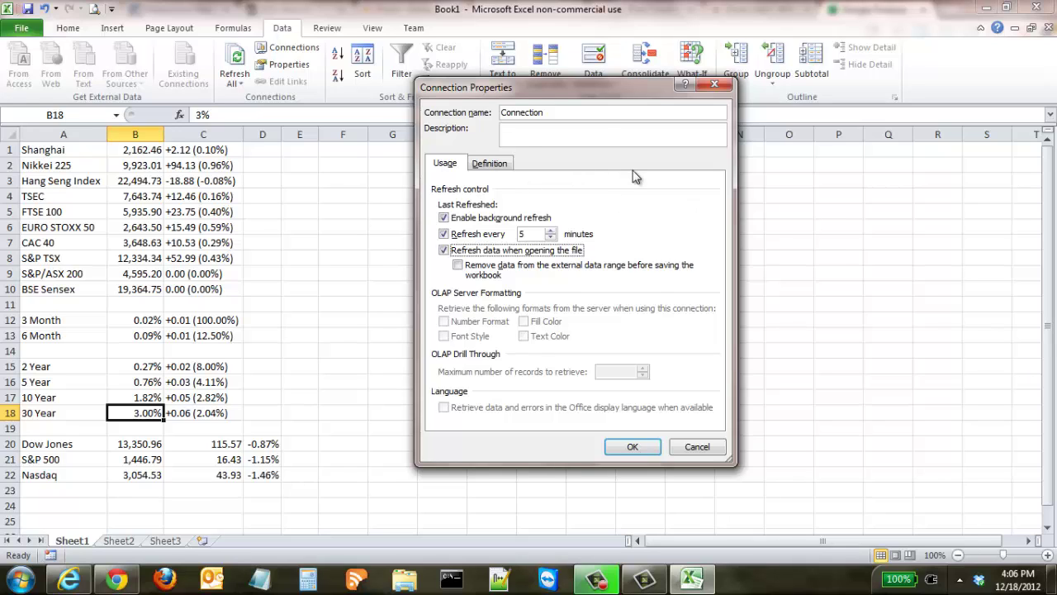
pyautogui.click(698, 446)
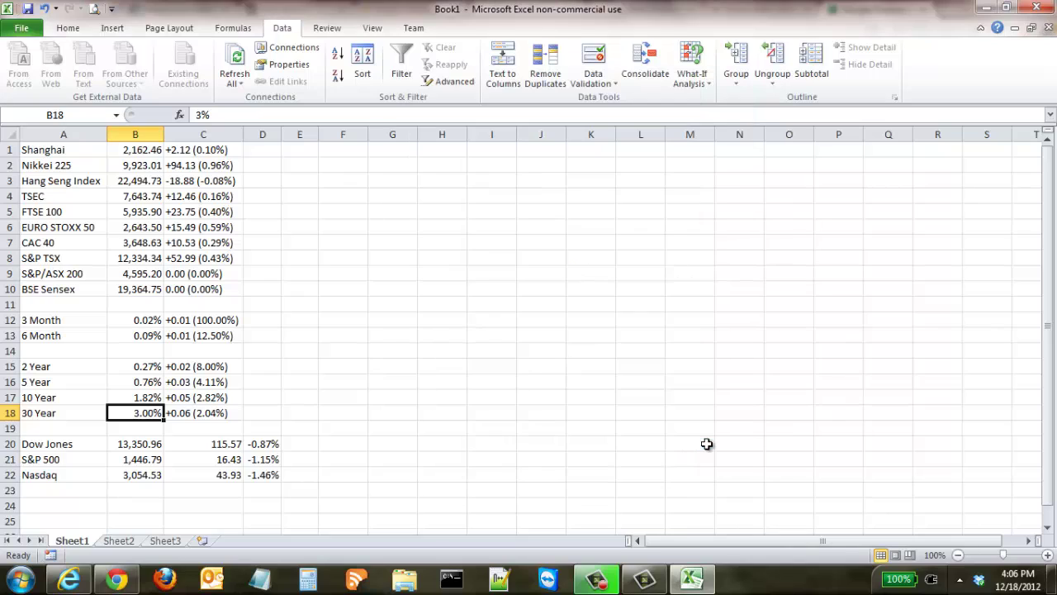
# Select empty cell G3 and refresh all of the workbook's external data connections.
pyautogui.click(409, 181)
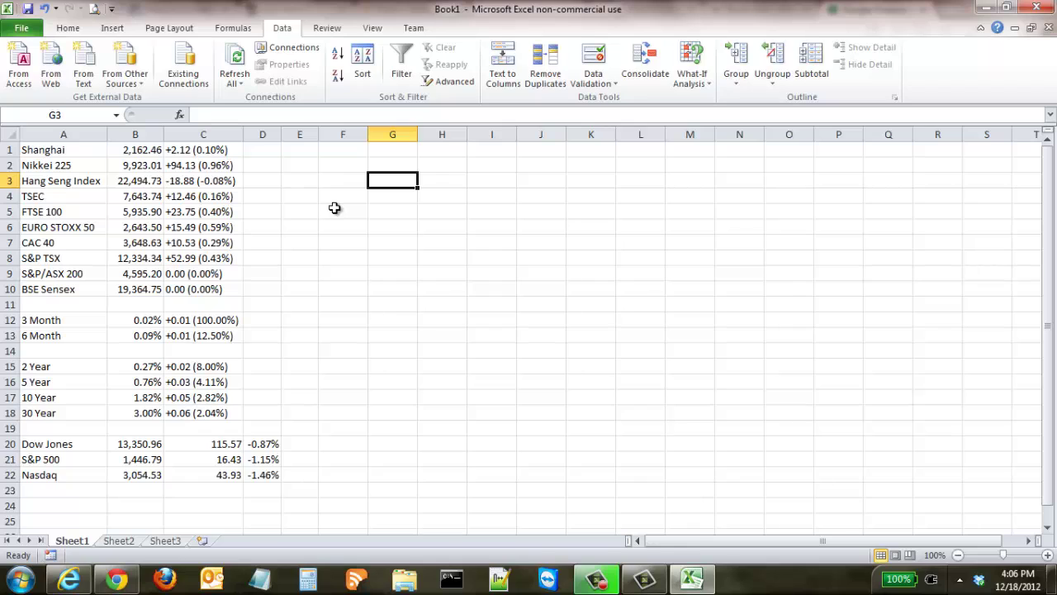
pyautogui.click(236, 60)
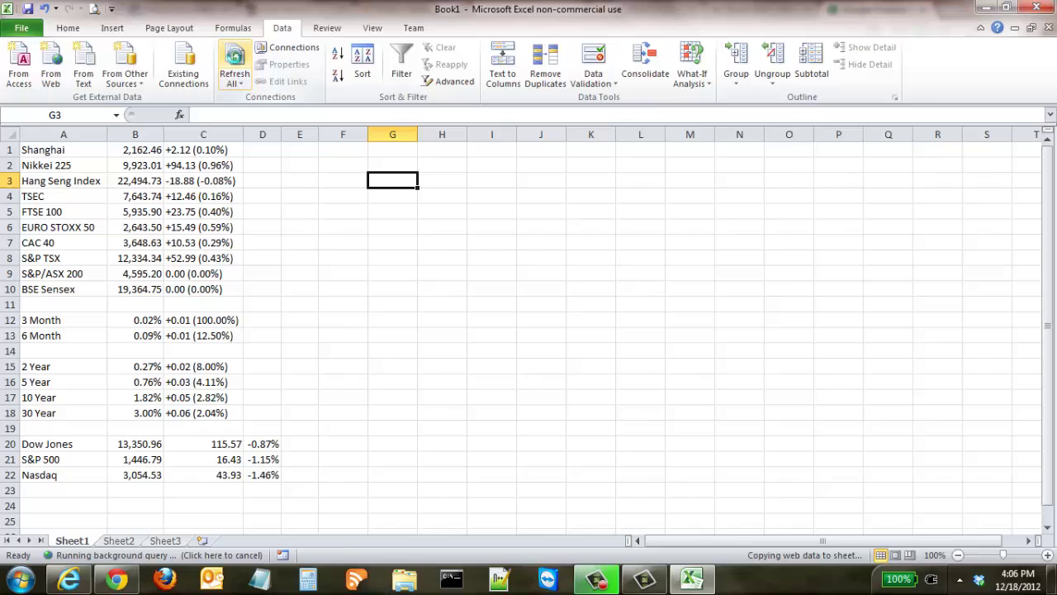